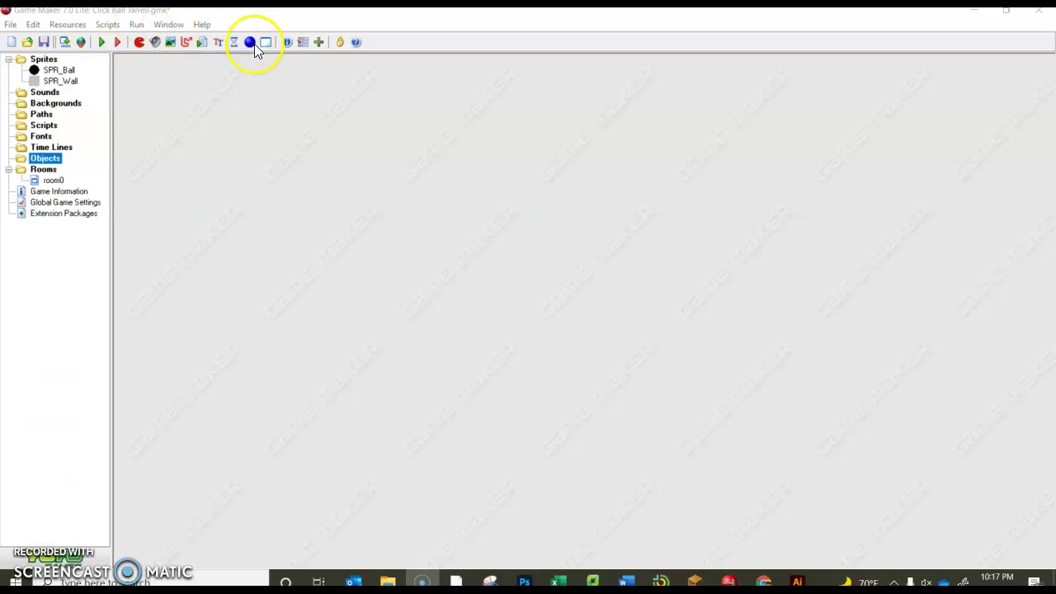
Step: Add a new object named OBJ_Wall with the SPR_Wall sprite, ticked Solid
click(250, 43)
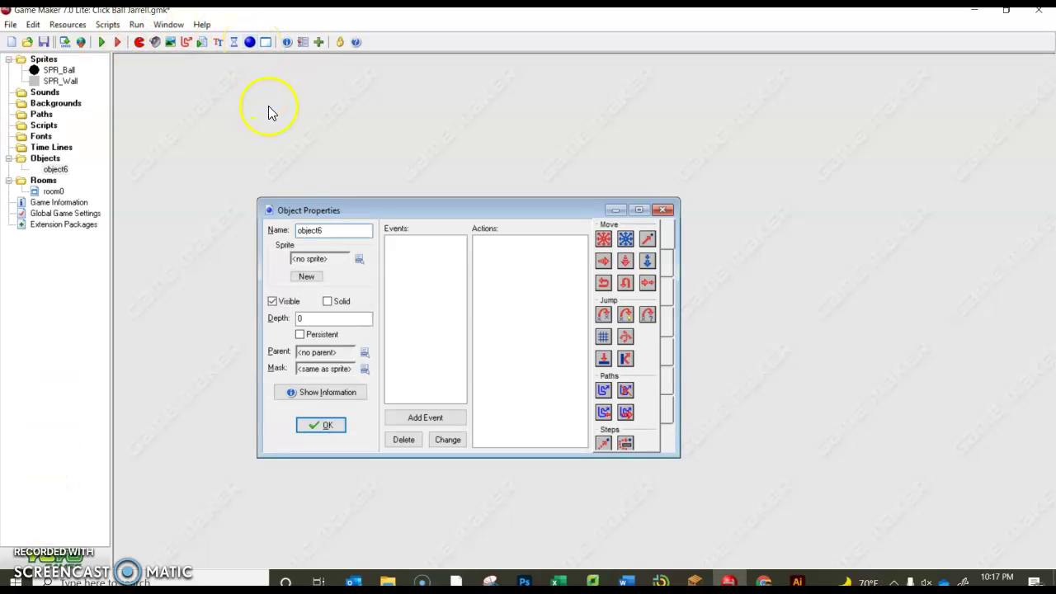
drag(341, 230, 257, 226)
text(OBJ)
text(_)
text(Wall)
click(359, 258)
click(381, 295)
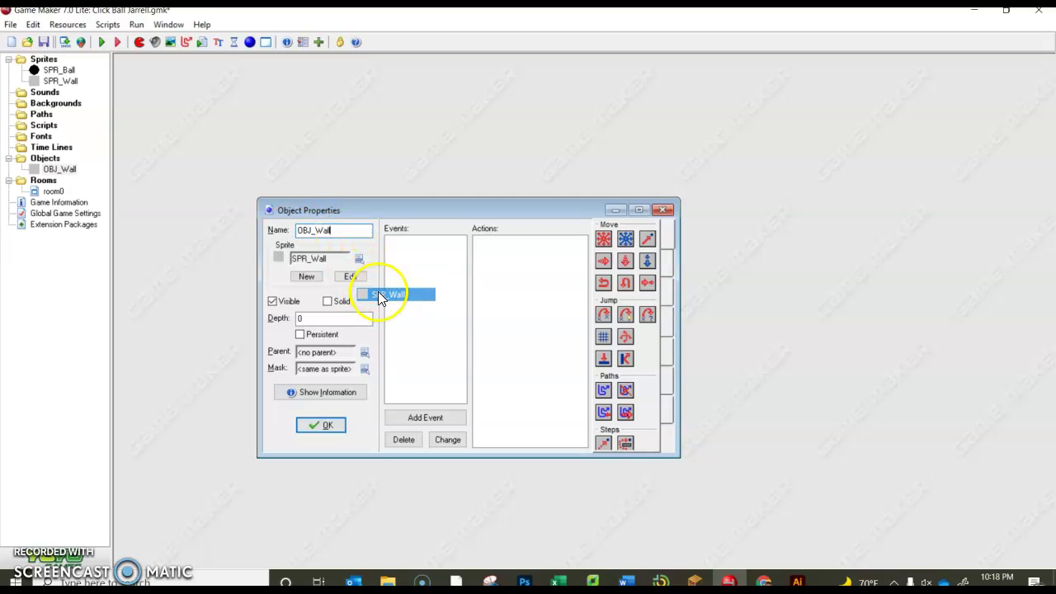
click(328, 301)
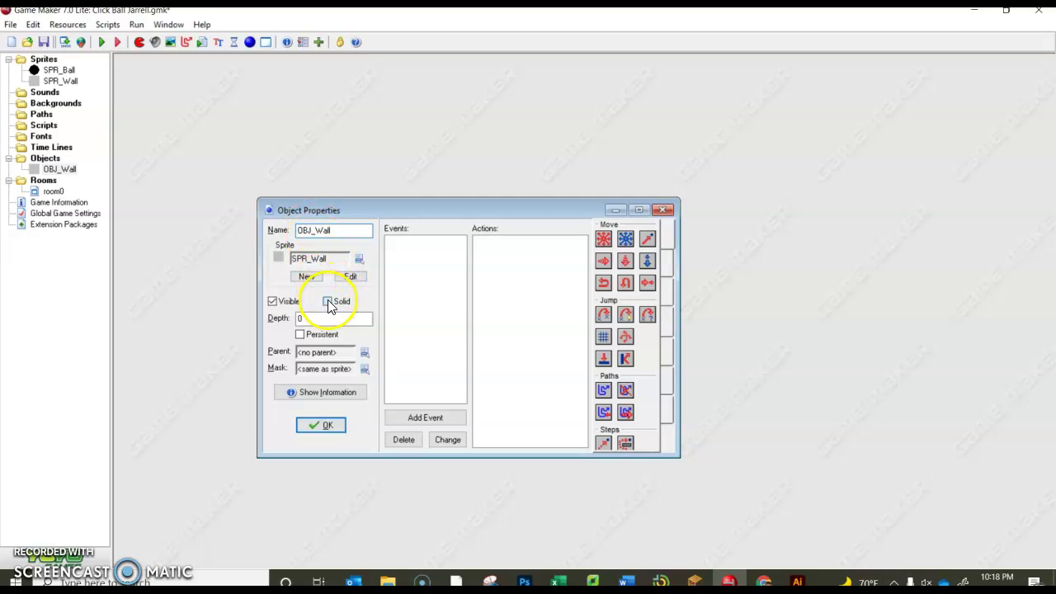
click(331, 424)
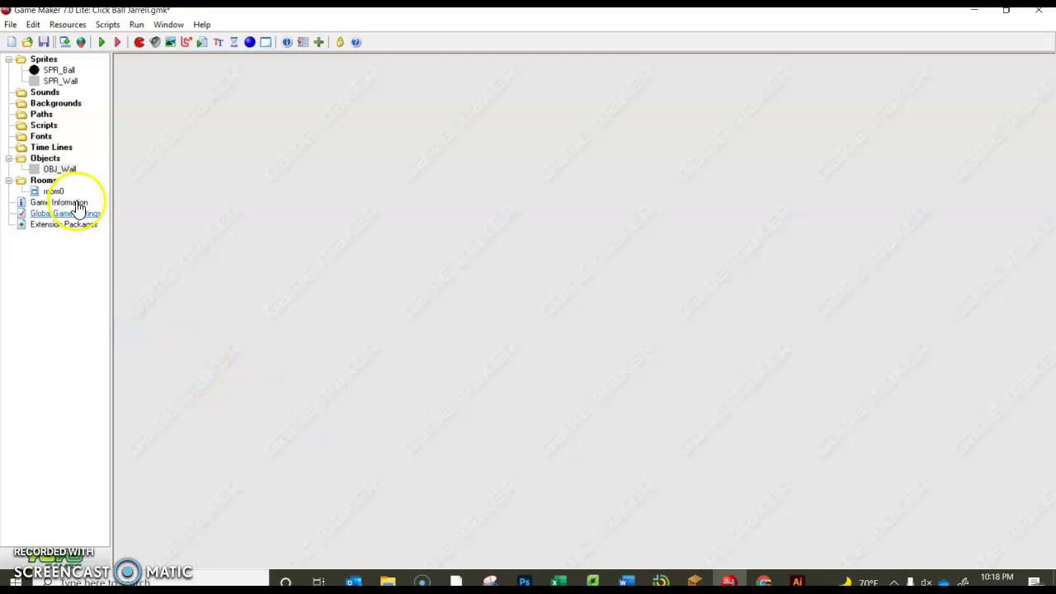
Step: Add a new object named OBJ_Ball and assign it the SPR_Ball sprite
click(249, 42)
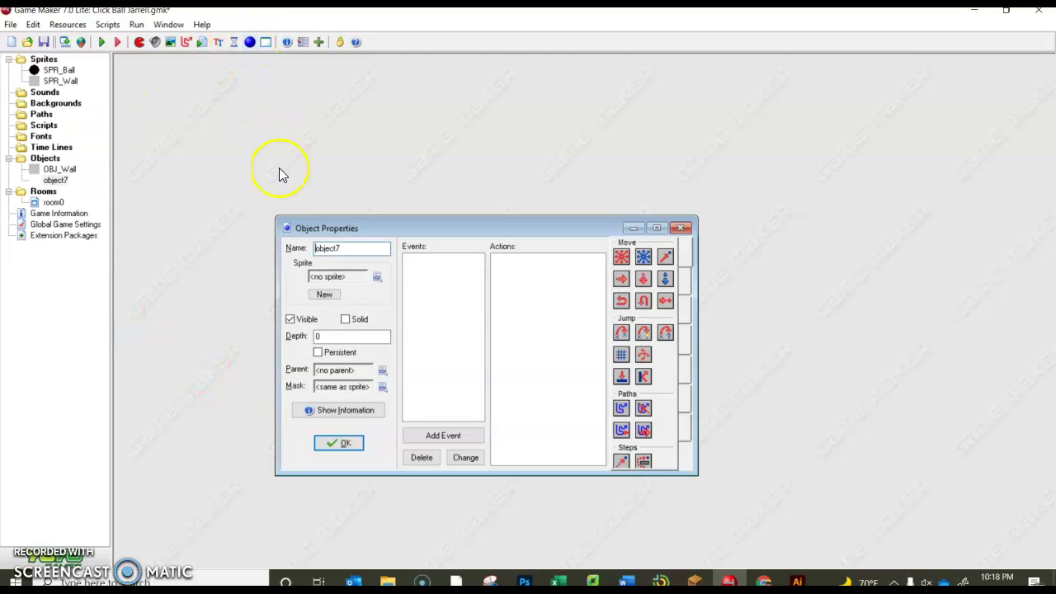
drag(353, 248, 311, 248)
text(OB)
text(J_)
text(Ball)
click(376, 277)
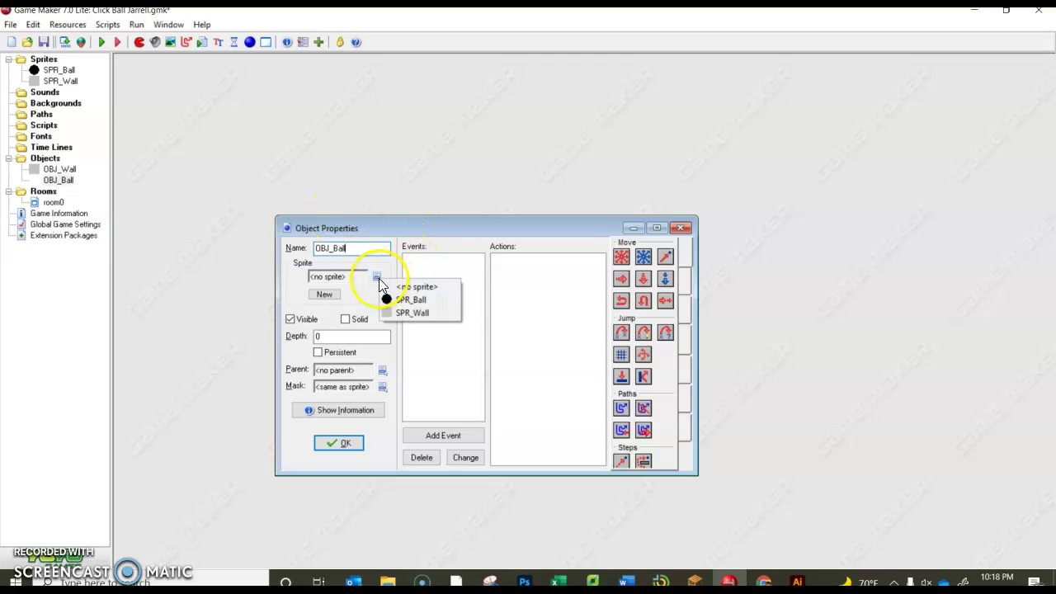
click(404, 300)
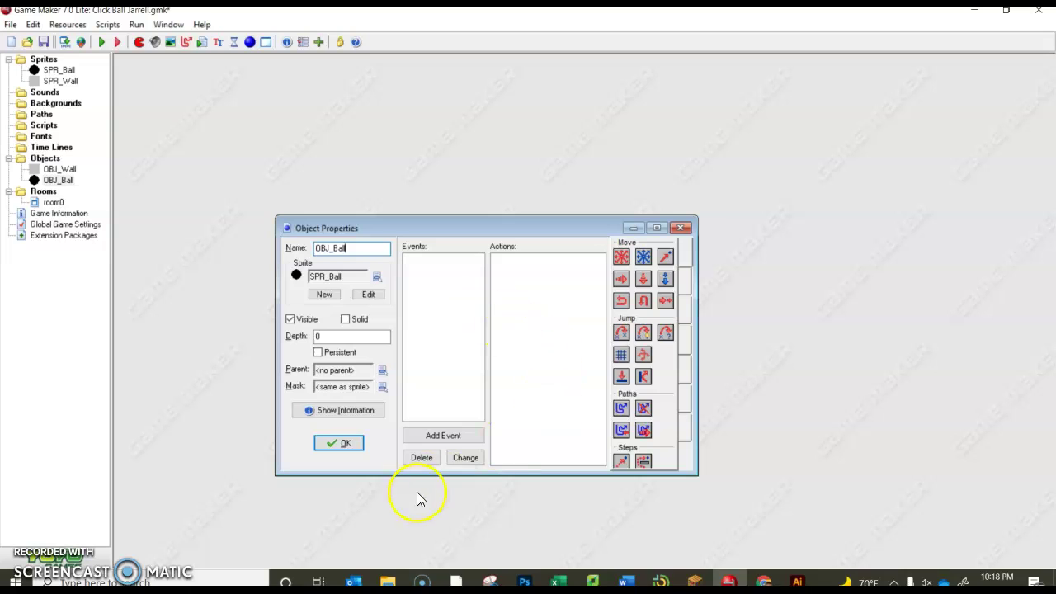
Step: Give OBJ_Ball a Create event with Move Fixed: up-left, up-right, down-right directions, speed 10
click(454, 437)
click(491, 266)
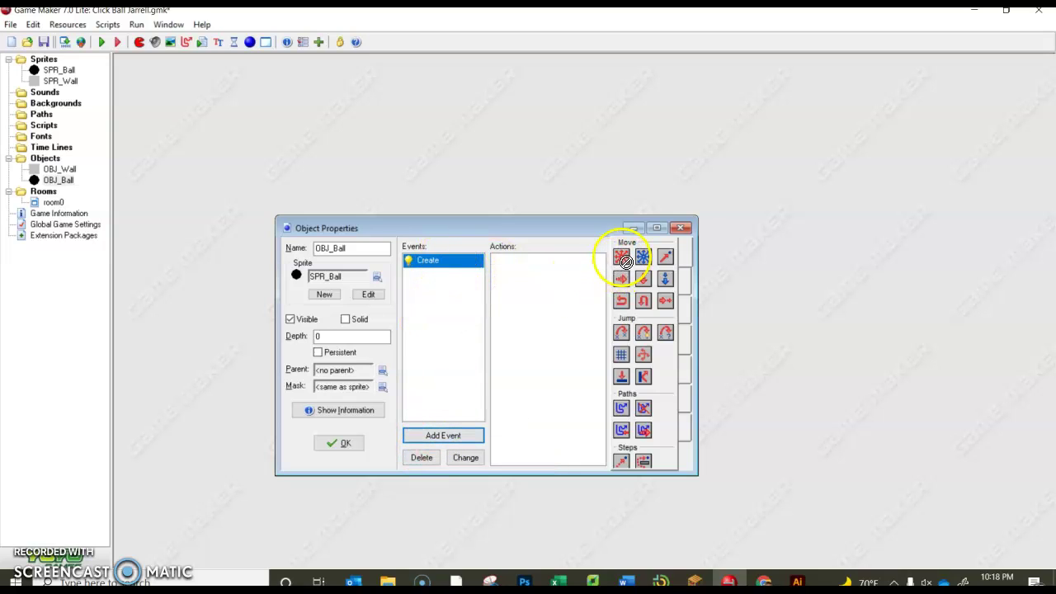
drag(626, 262, 558, 301)
drag(625, 251, 528, 294)
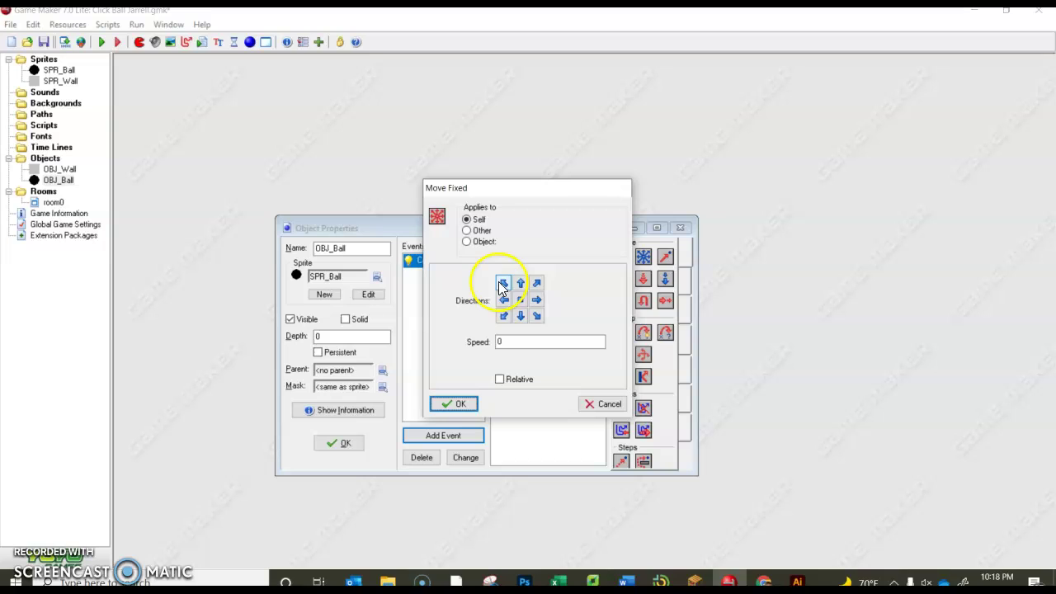
click(503, 284)
click(536, 283)
click(537, 316)
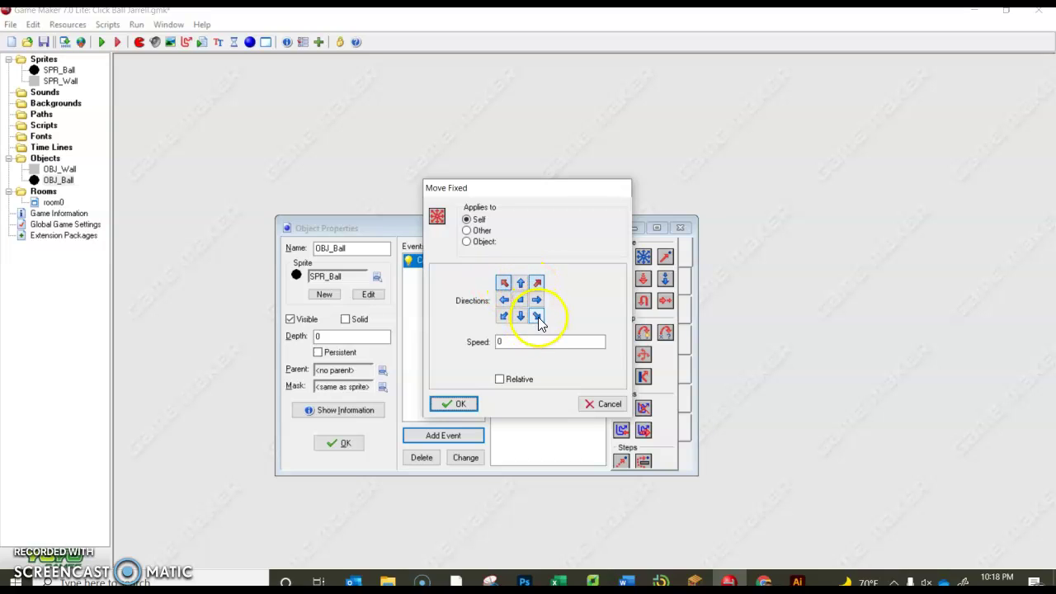
double_click(501, 341)
text(10)
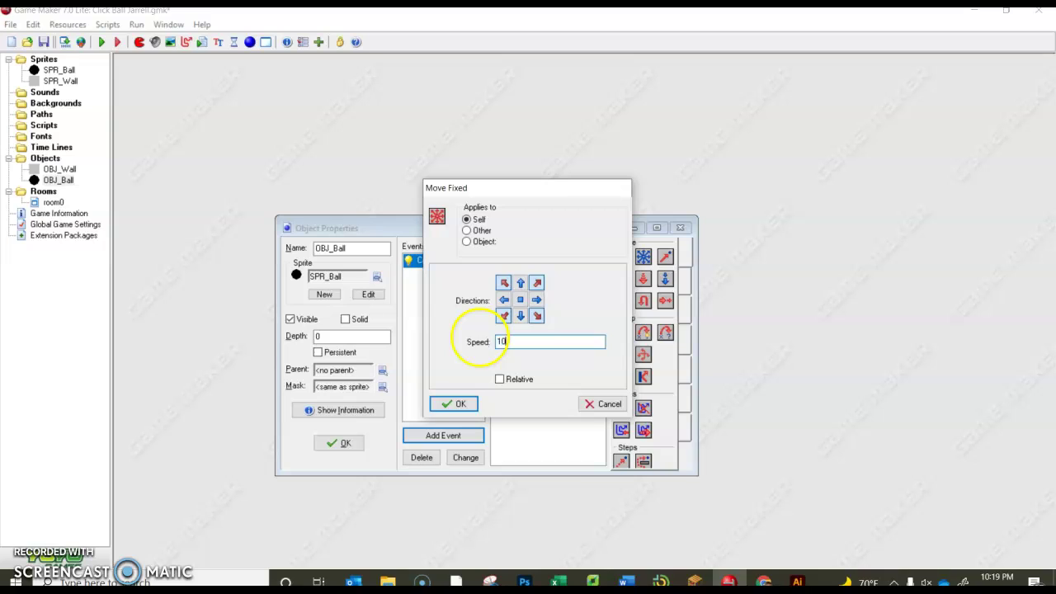
click(499, 342)
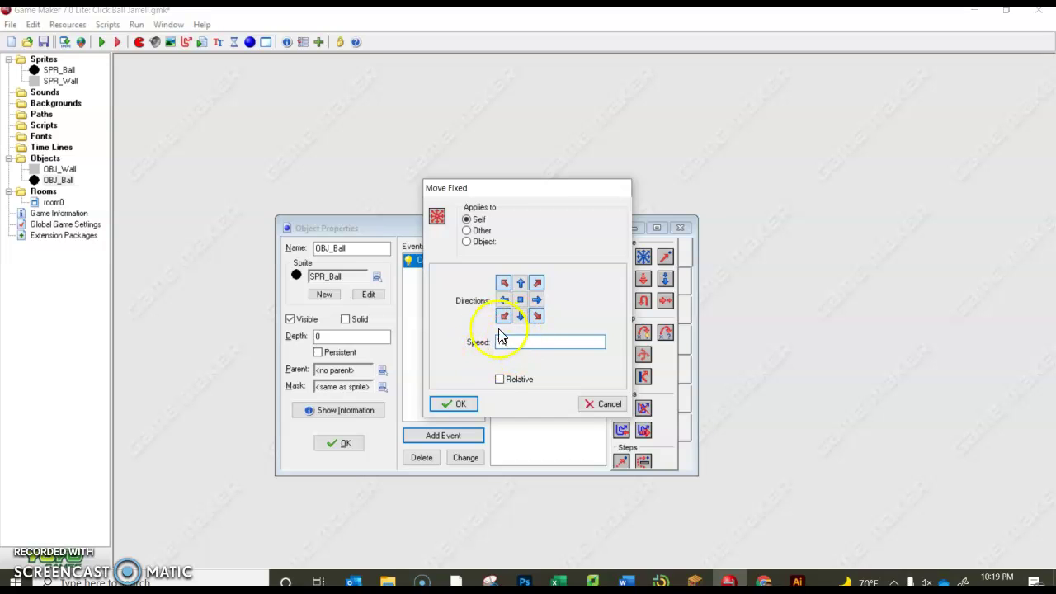
click(459, 405)
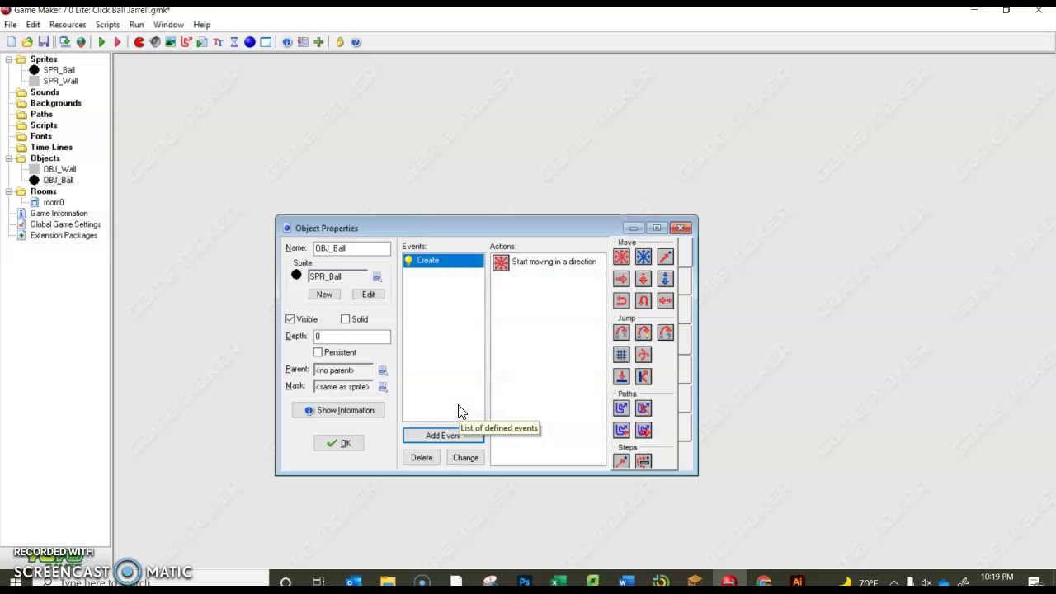
Step: Add an OBJ_Wall collision event with a Bounce action, then close OBJ_Ball's properties
click(520, 429)
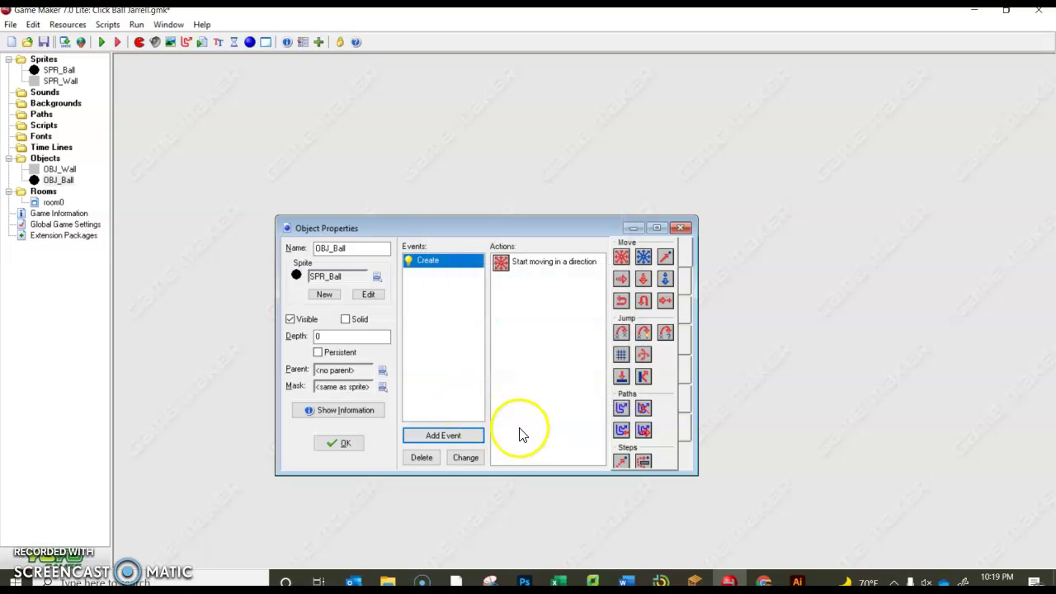
click(452, 437)
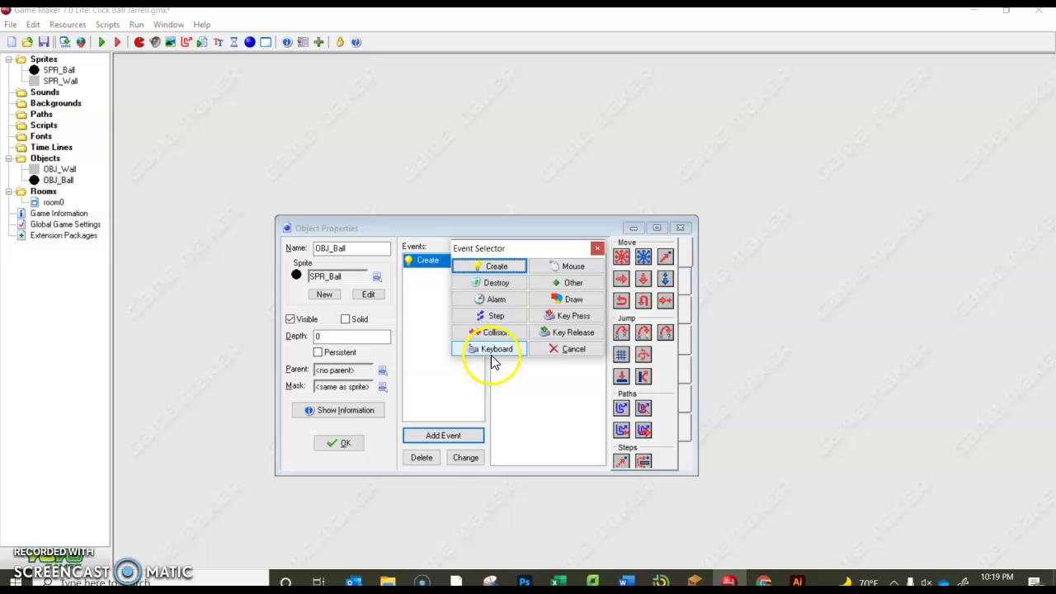
click(495, 334)
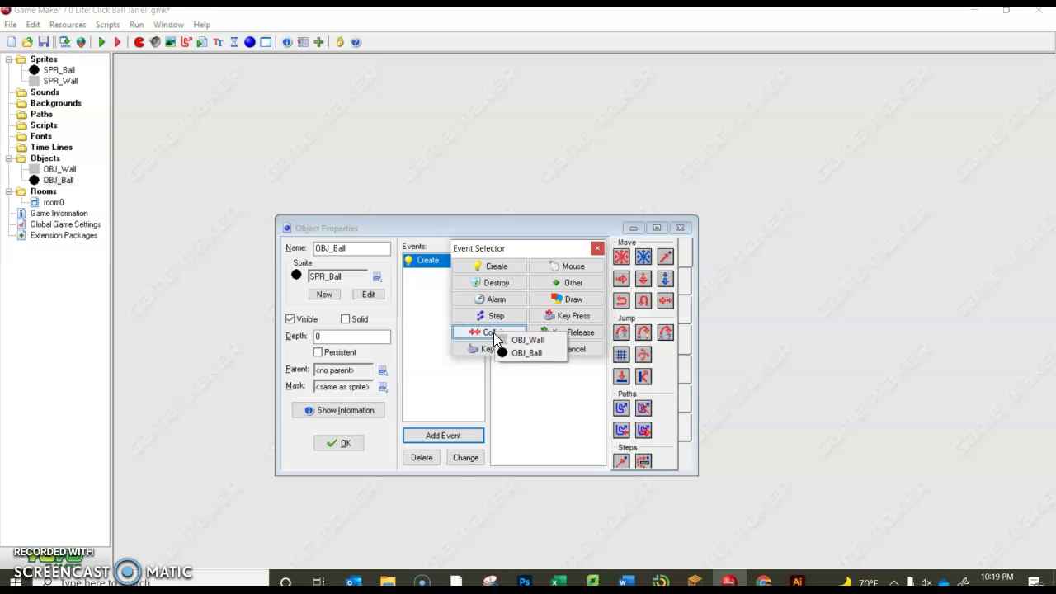
click(516, 340)
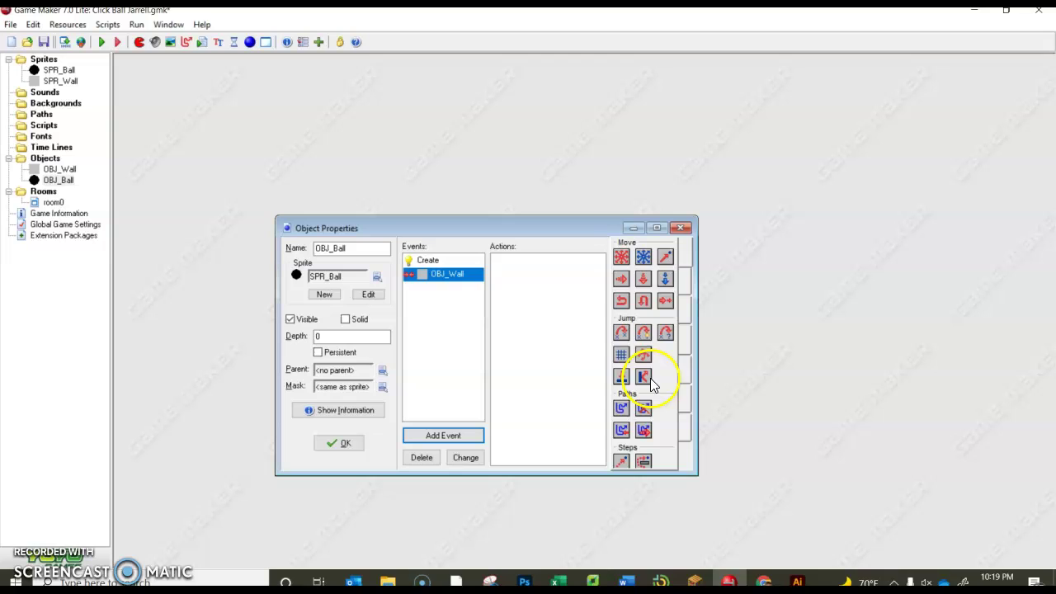
mouse_move(643, 377)
mouse_down()
mouse_move(529, 282)
mouse_move(504, 274)
mouse_up()
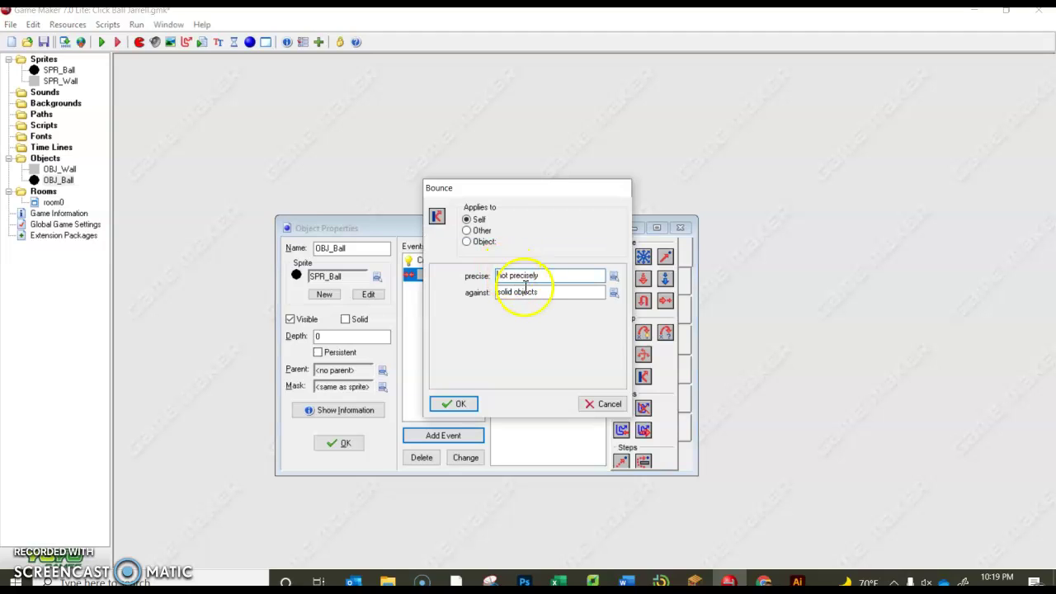
click(459, 403)
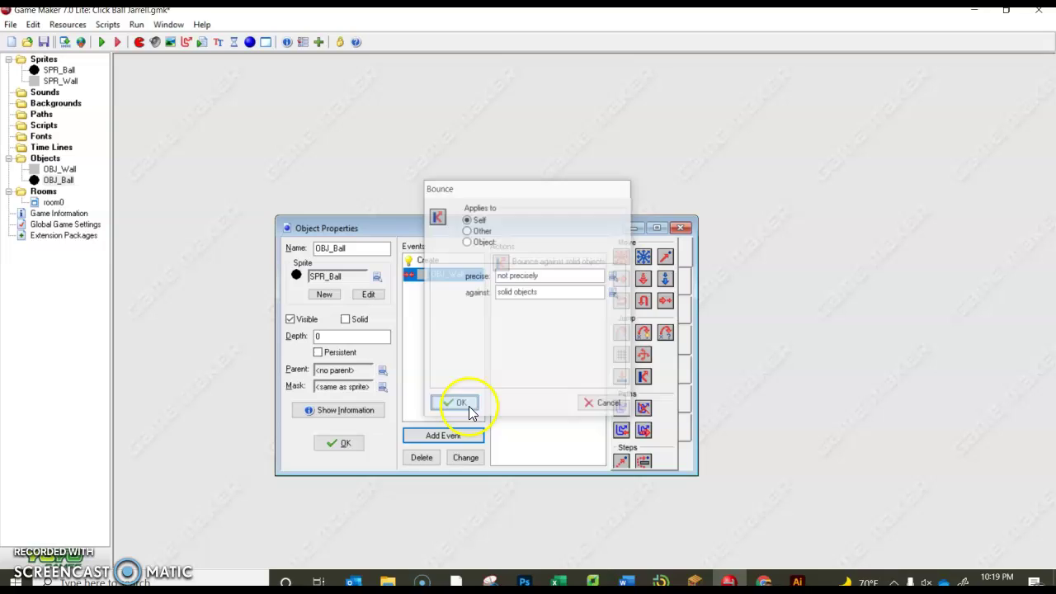
click(460, 403)
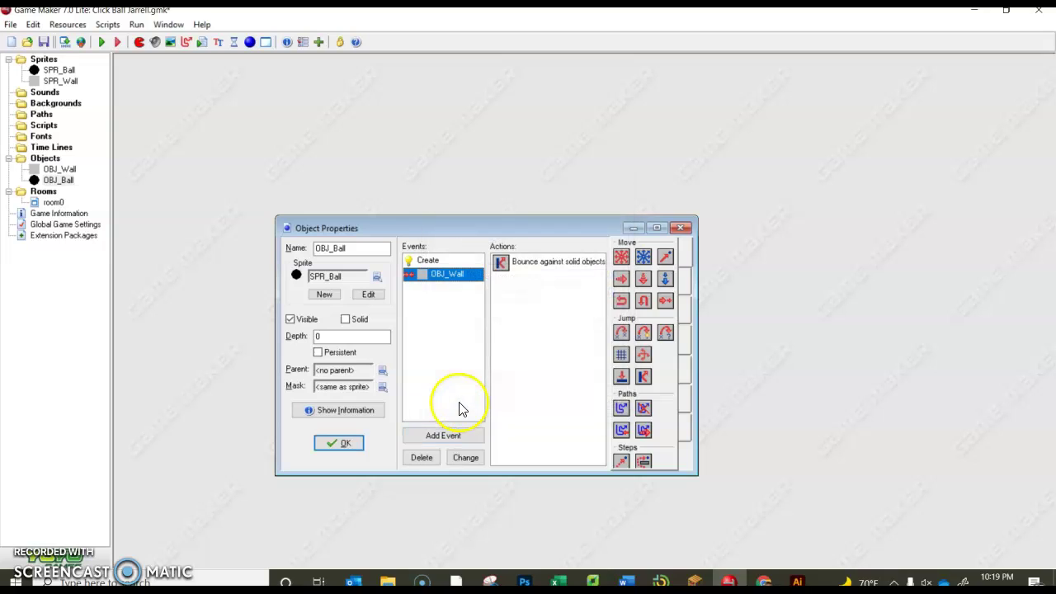
click(347, 443)
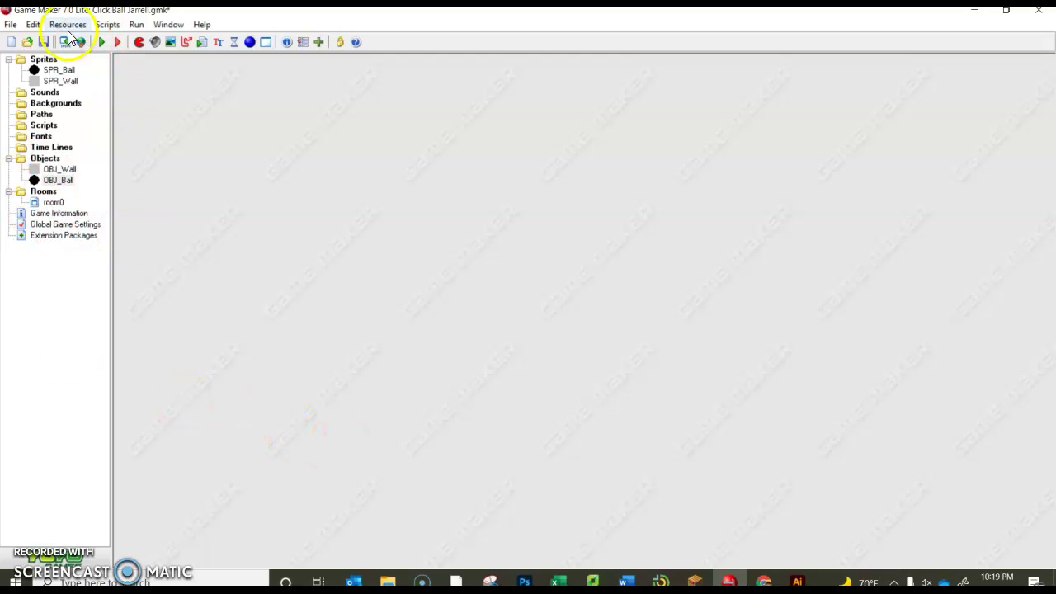
Step: Open room0's editor and enlarge its window to show the full green grid
double_click(53, 203)
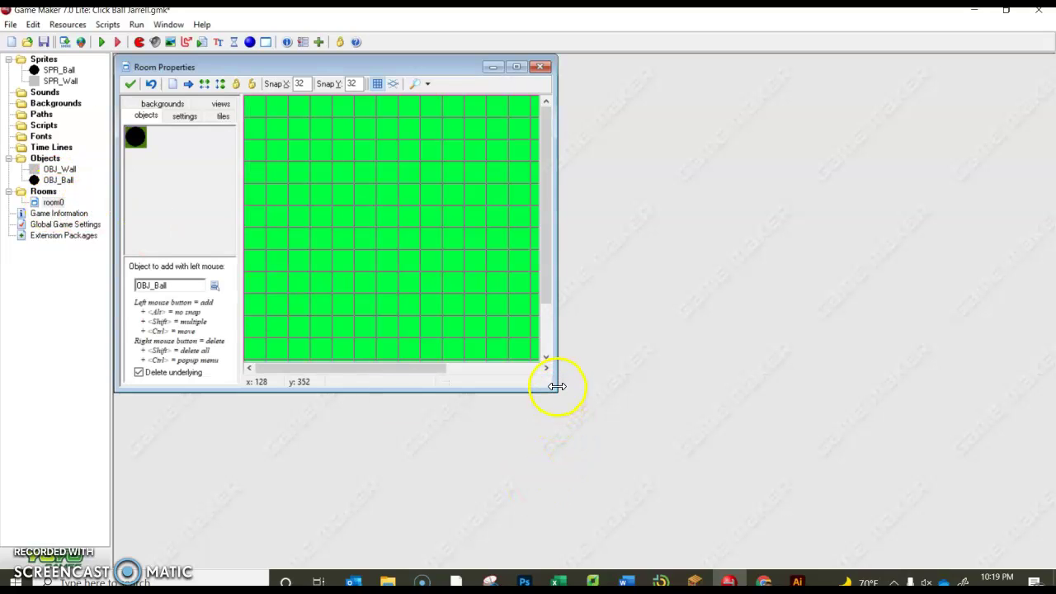
drag(557, 389, 821, 550)
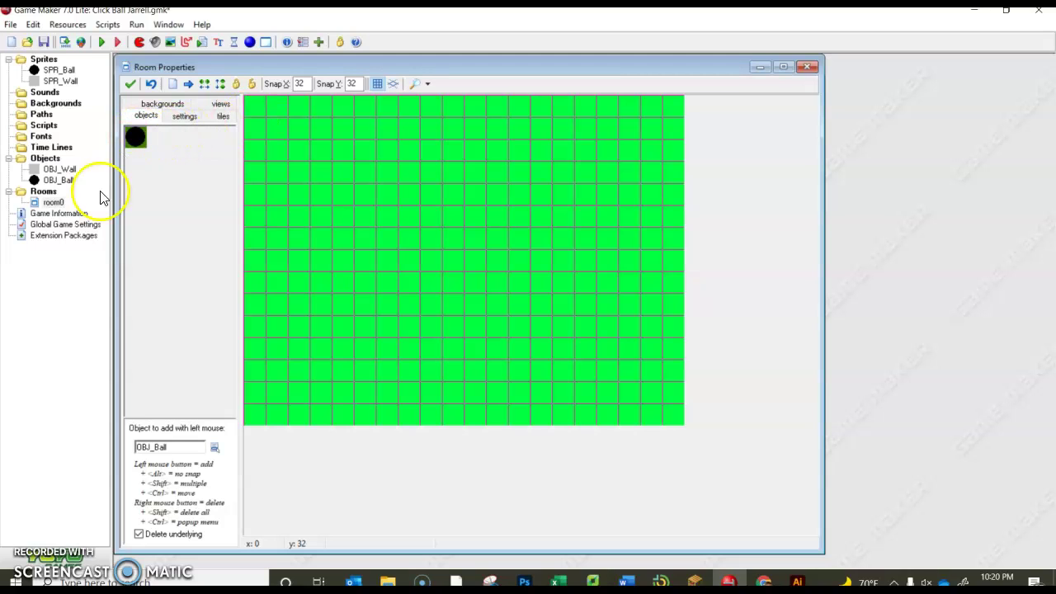
Step: Select OBJ_Wall and place wall pieces along the room border, erasing strays in the second column
click(216, 447)
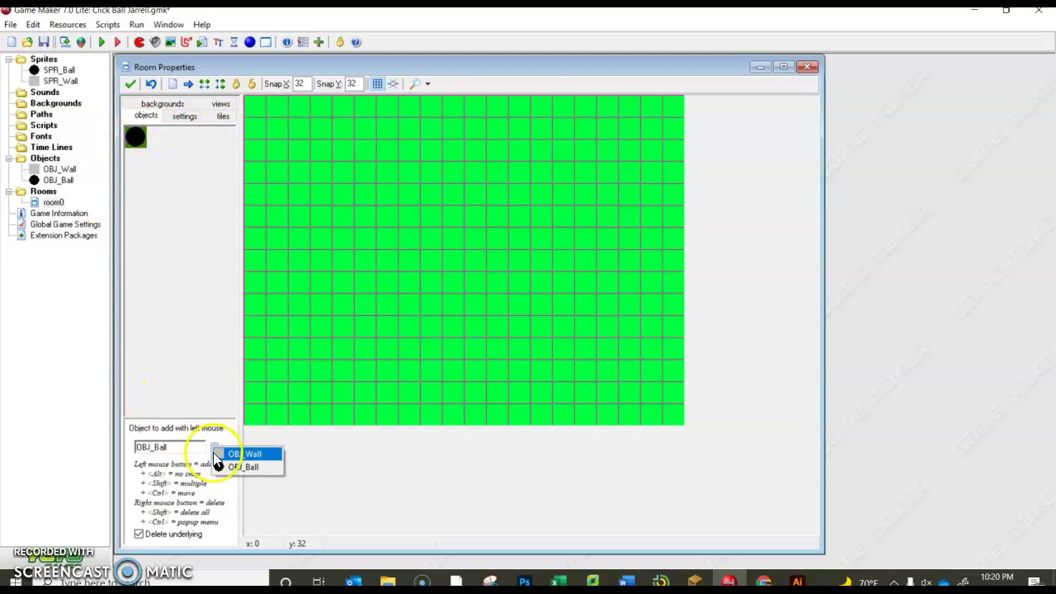
click(228, 453)
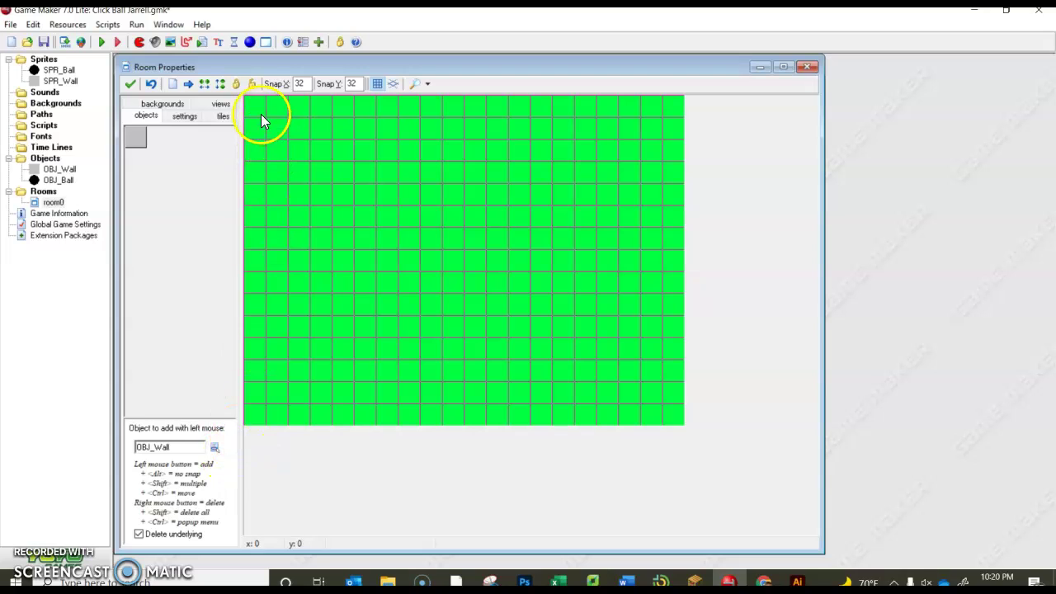
drag(257, 102, 259, 176)
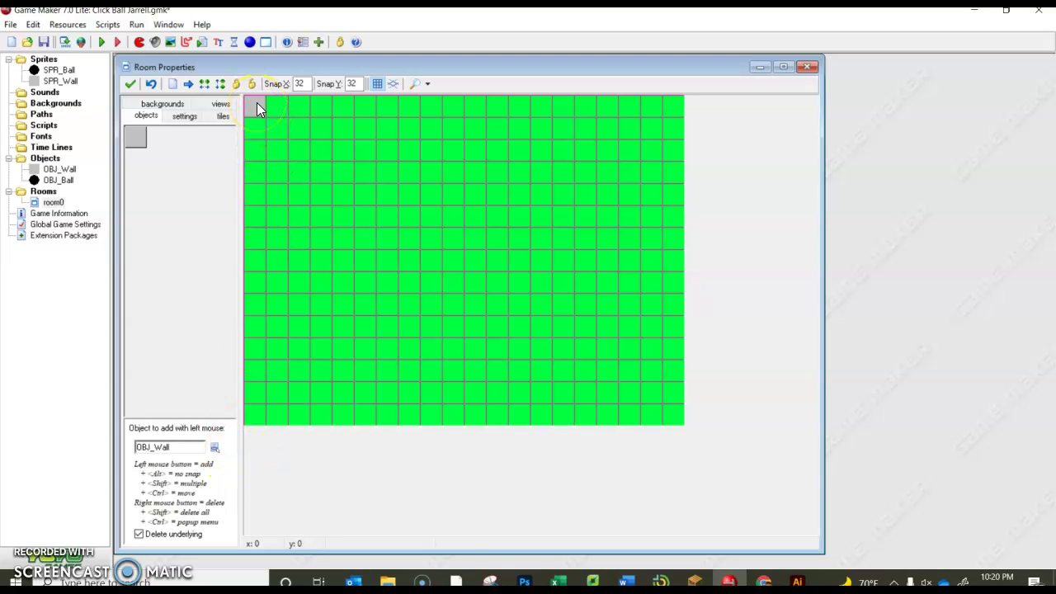
click(255, 195)
click(251, 239)
click(249, 327)
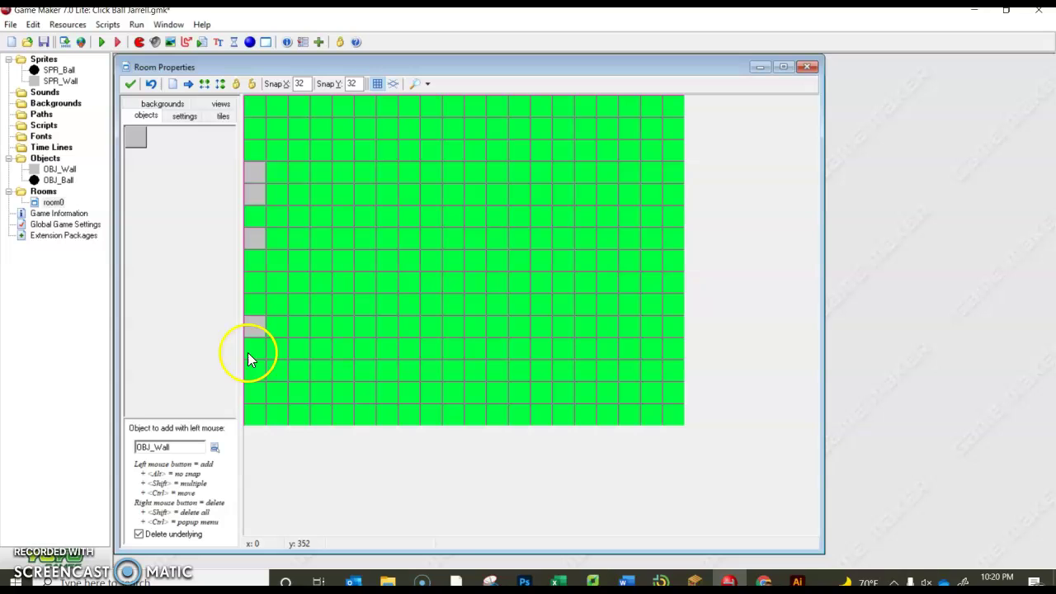
click(246, 393)
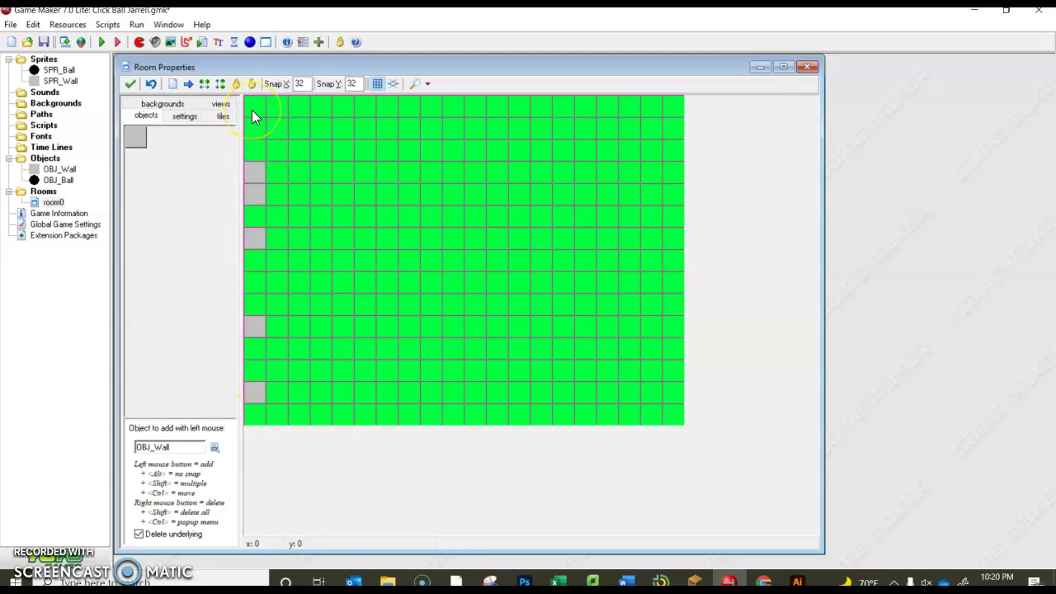
mouse_move(252, 110)
shift+mouse_down()
mouse_move(298, 409)
mouse_move(651, 429)
mouse_move(570, 419)
mouse_move(639, 414)
mouse_move(678, 376)
mouse_move(681, 113)
mouse_move(377, 94)
mouse_move(271, 99)
mouse_move(284, 131)
mouse_move(279, 200)
shift+mouse_up()
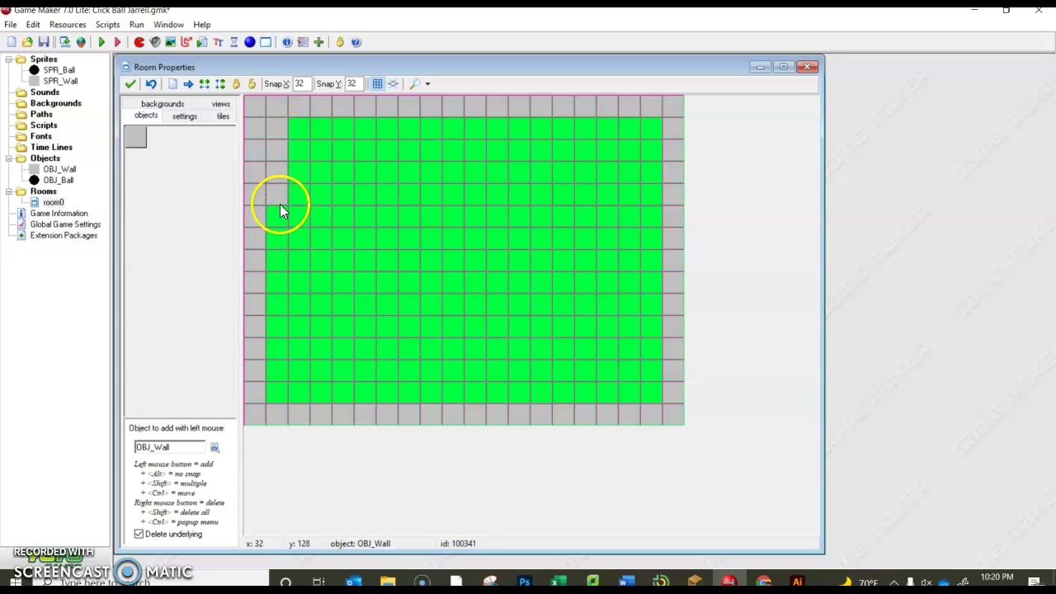
shift+right_drag(280, 203, 278, 130)
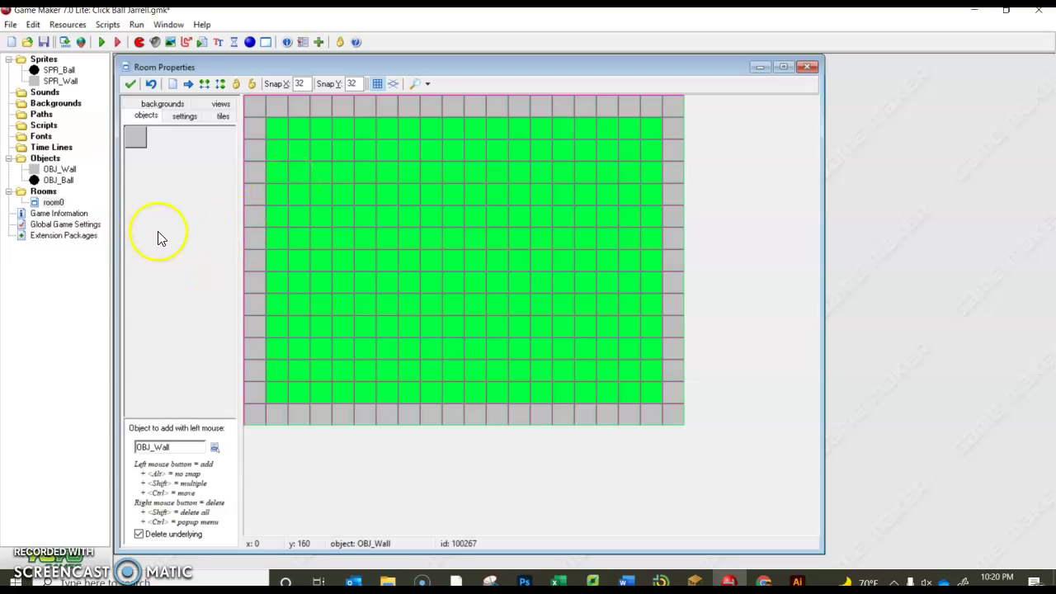
Step: Place one OBJ_Ball near the room's centre and close the room editor
click(213, 448)
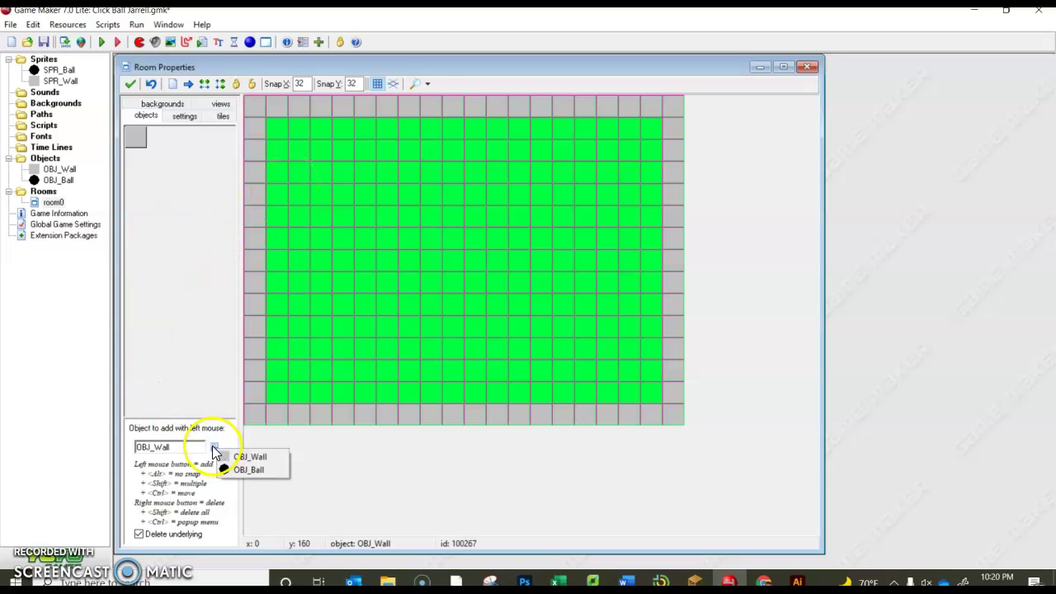
click(250, 471)
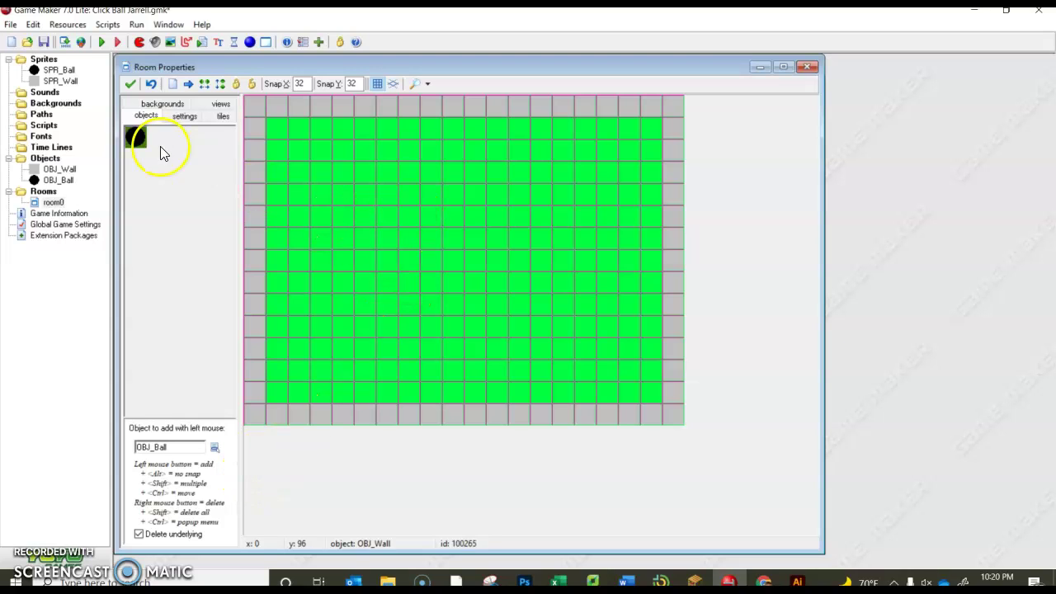
click(495, 216)
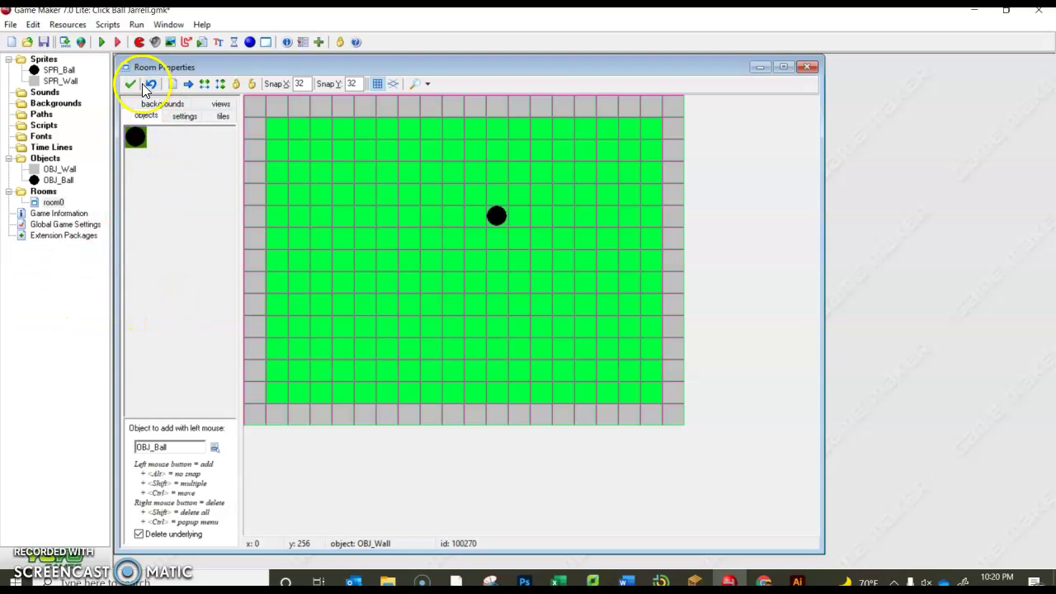
click(57, 70)
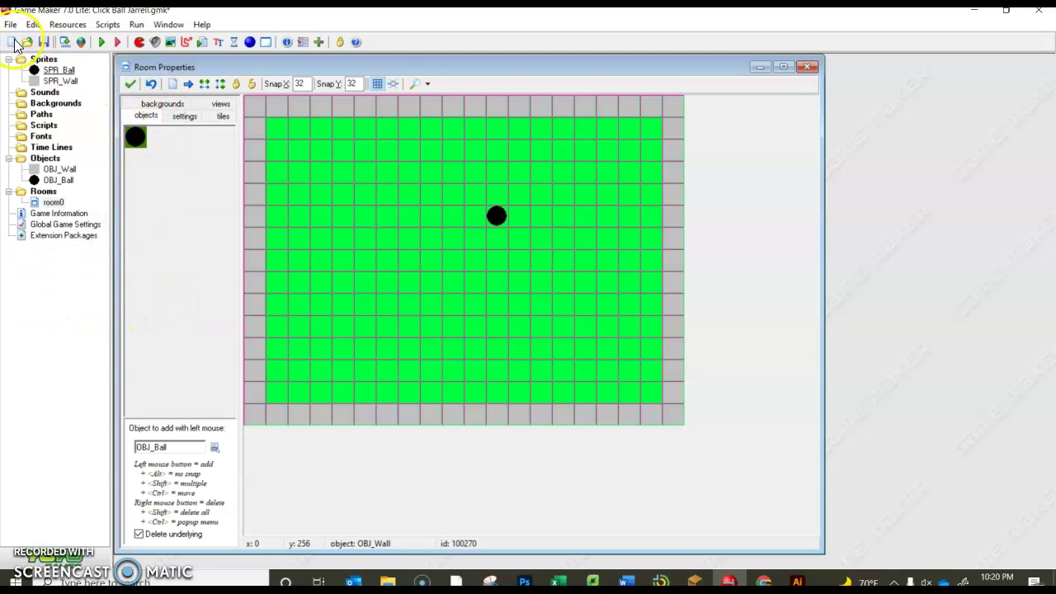
click(130, 83)
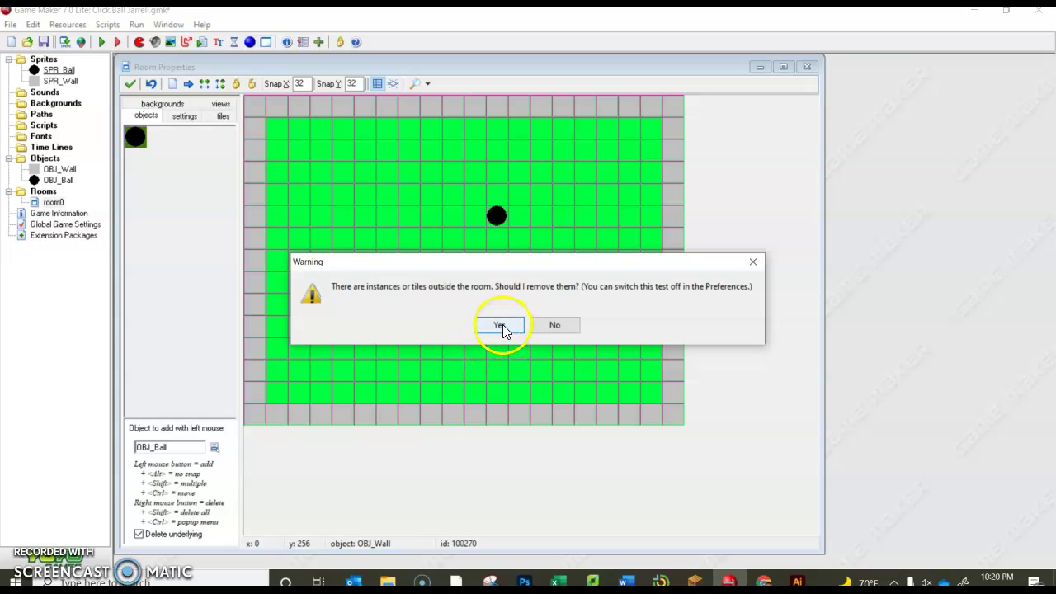
Step: Remove instances outside the room and save over Click Ball Jarrell.gmk on the Desktop
click(501, 325)
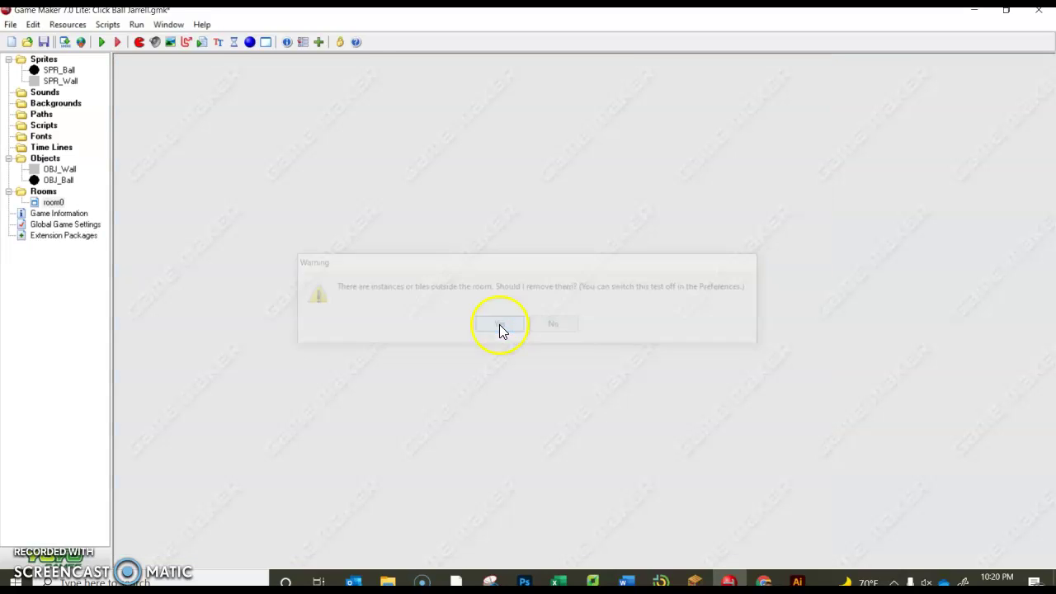
click(10, 25)
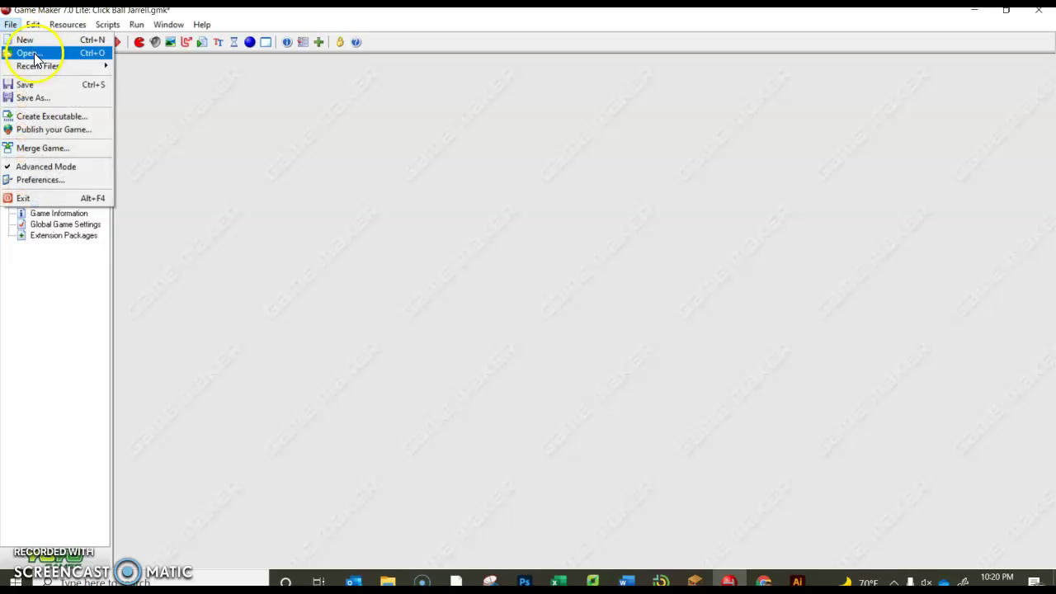
click(42, 99)
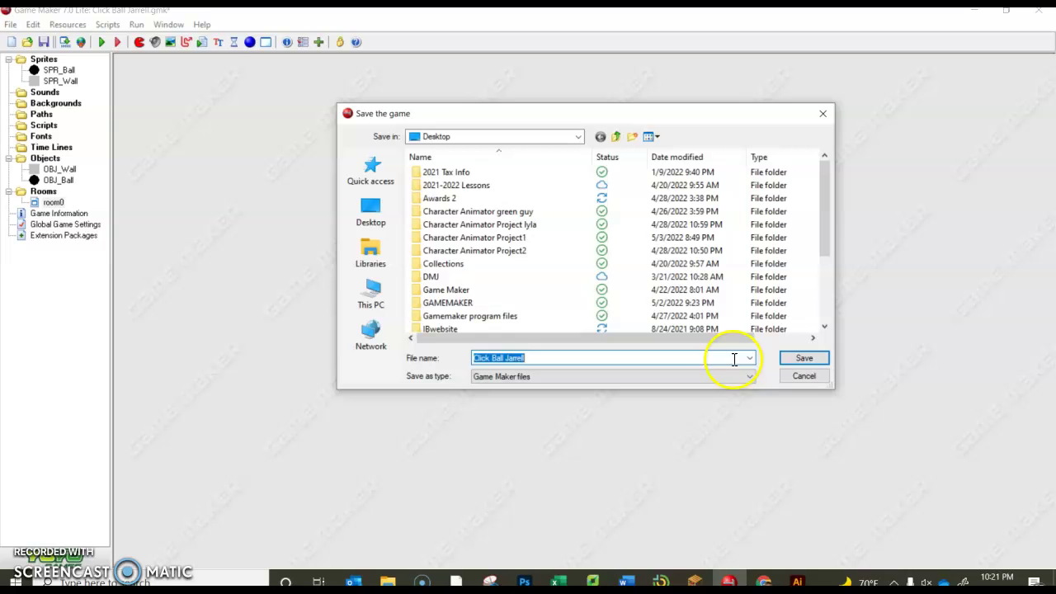
click(805, 358)
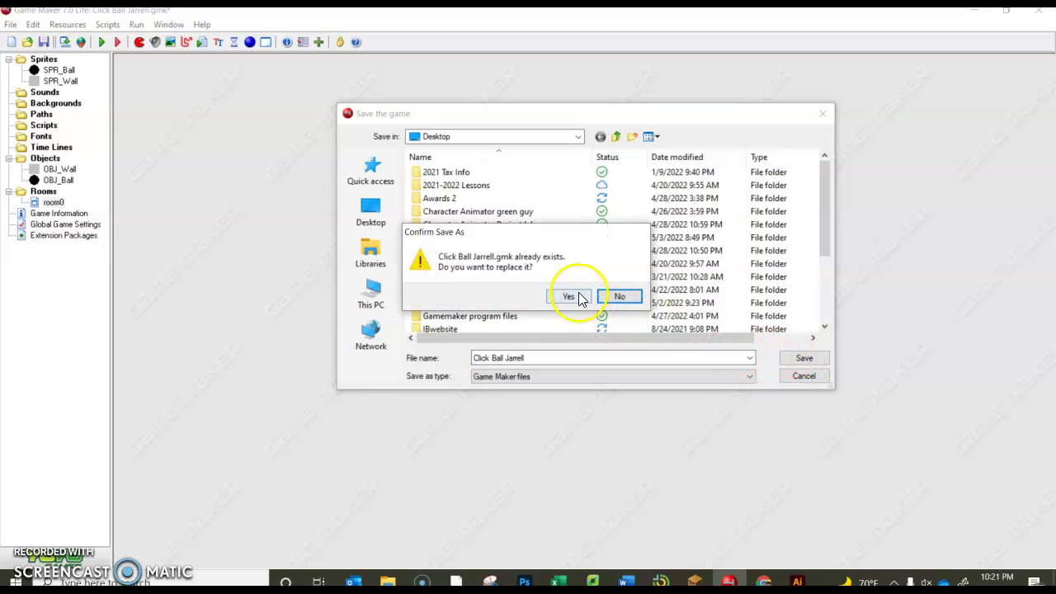
click(569, 296)
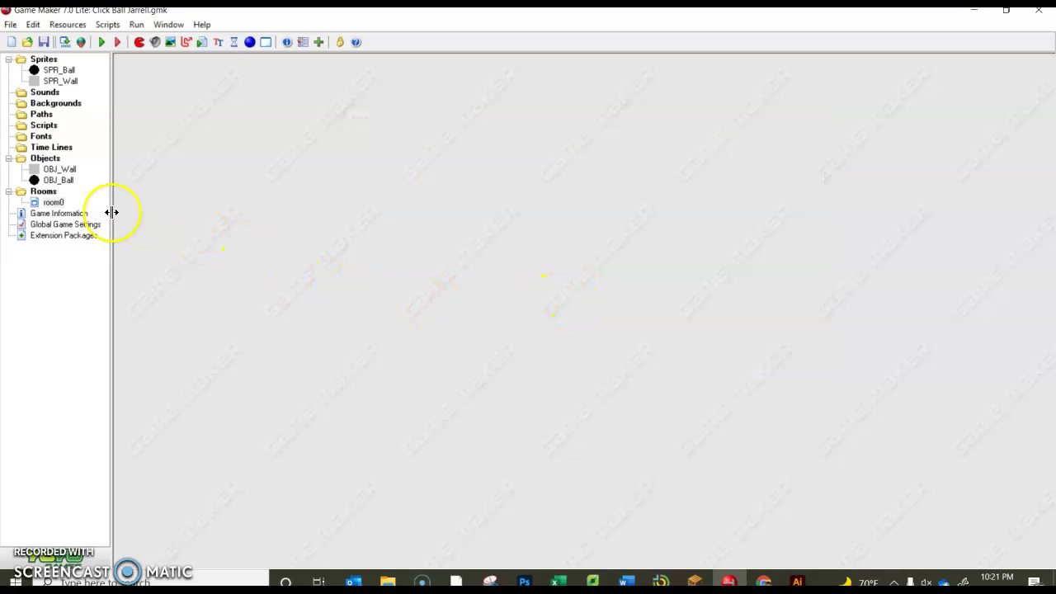
Step: Reopen and close room0, run the game normally, and minimize the tutorial browser
double_click(54, 203)
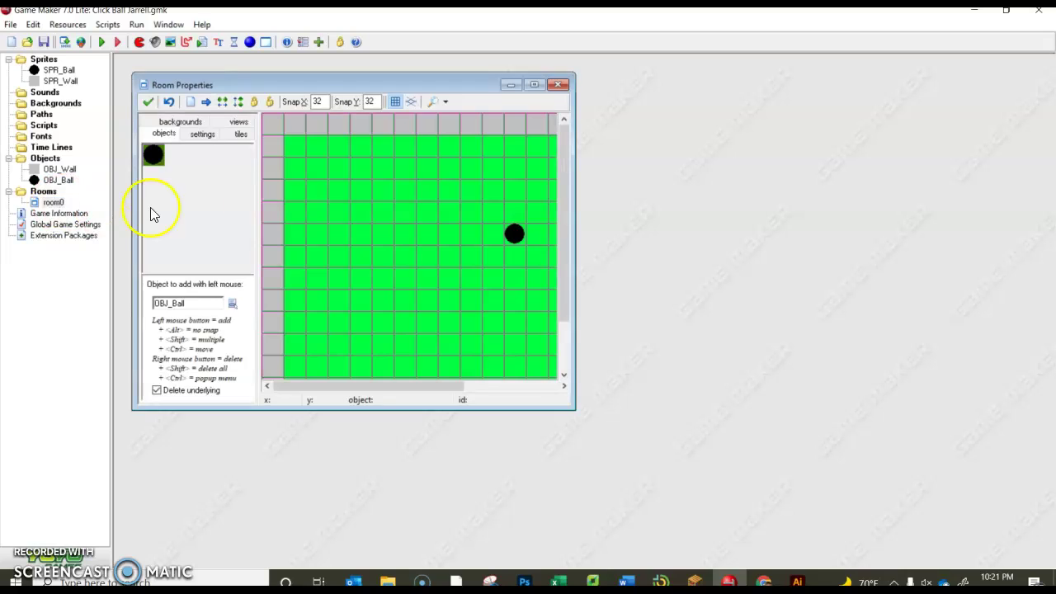
click(558, 84)
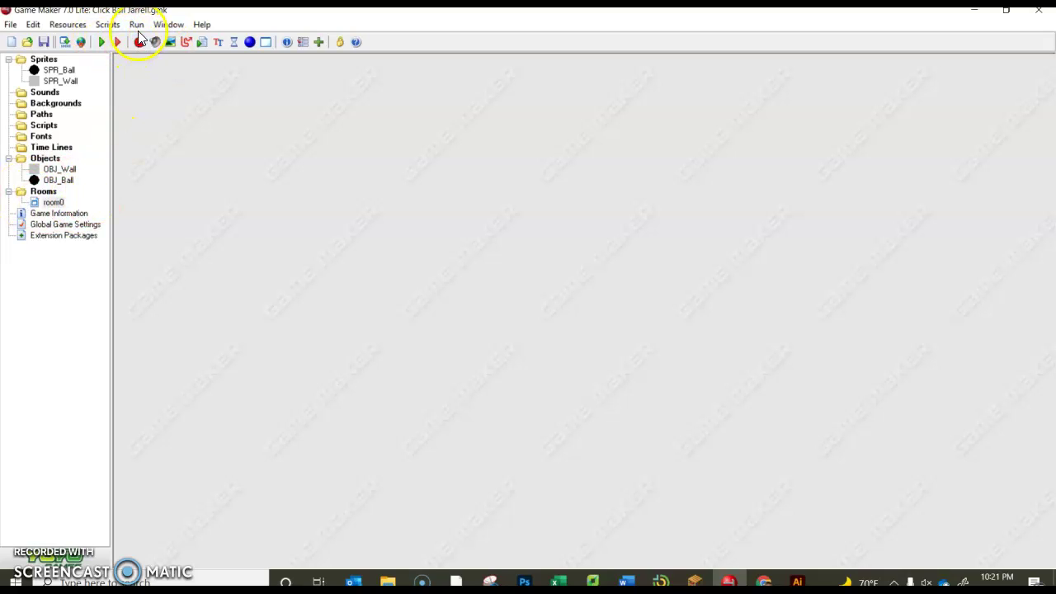
click(137, 25)
click(148, 39)
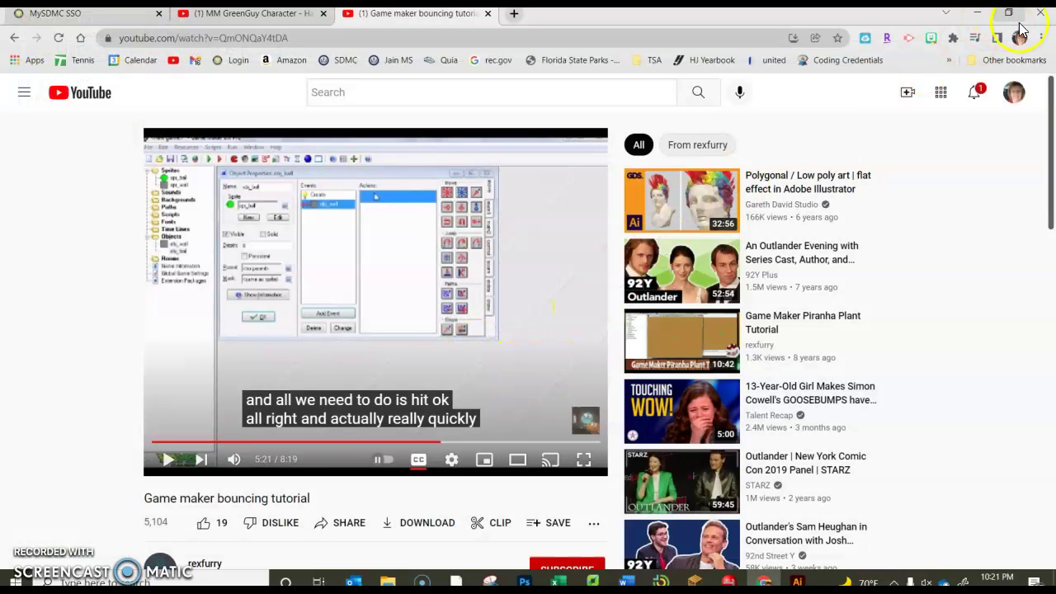
click(977, 12)
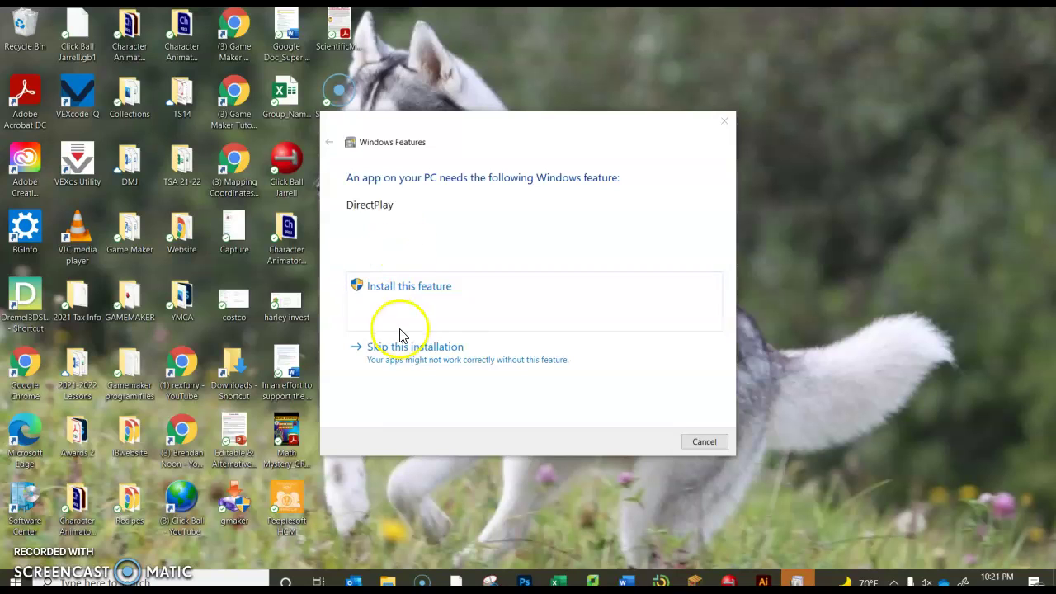
Step: Skip the DirectPlay installation and watch the ball bounce off the walls in Level 1
click(388, 354)
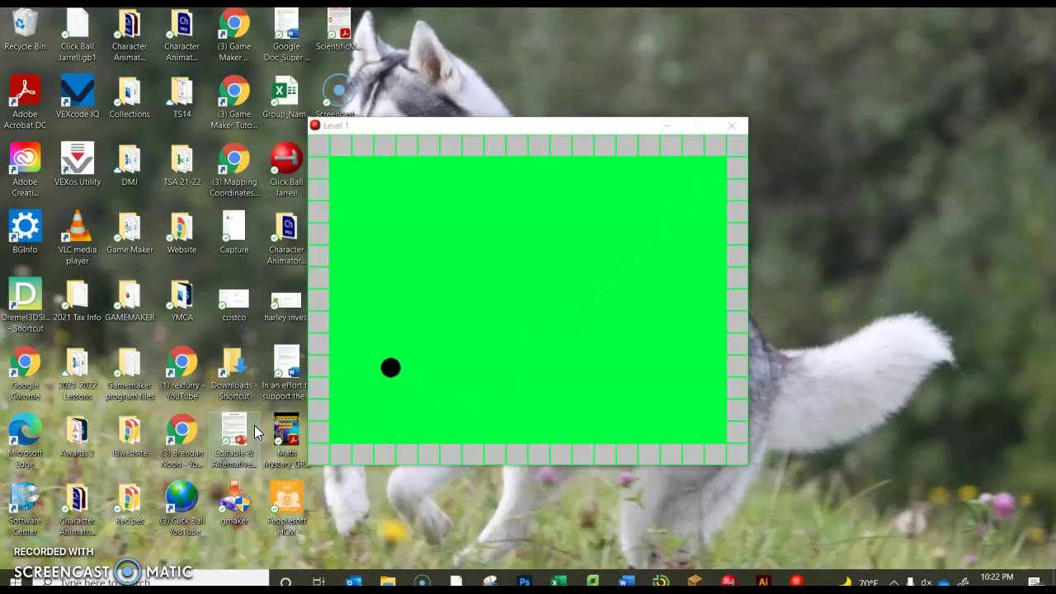
click(293, 403)
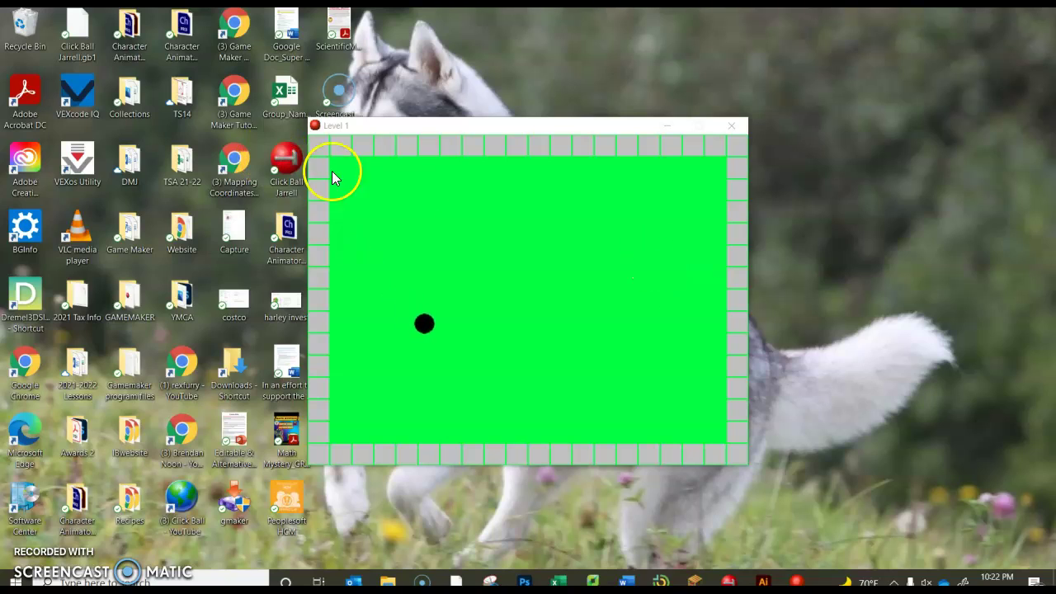
click(49, 515)
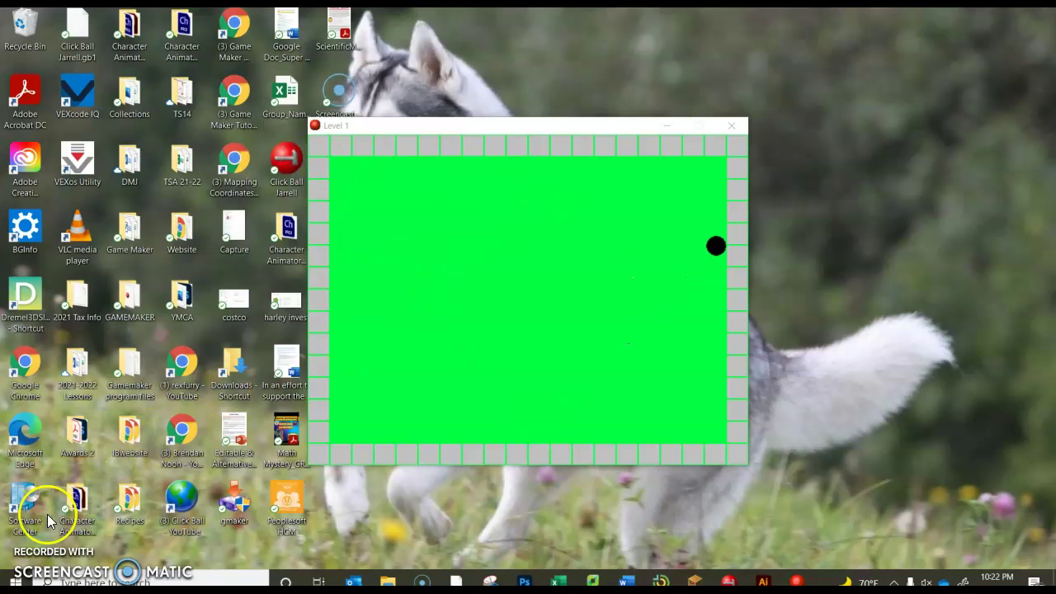